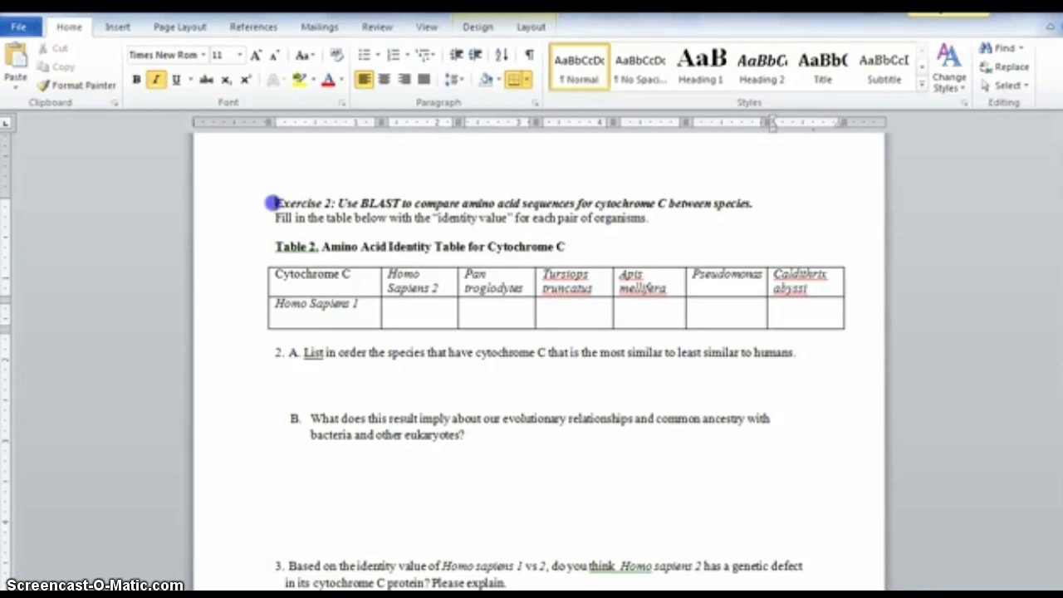
# Step: Review the Exercise 2 table and Homo Sapiens 1 row in Word, then switch to BLAST
pyautogui.moveTo(273, 203); pyautogui.dragTo(762, 206)
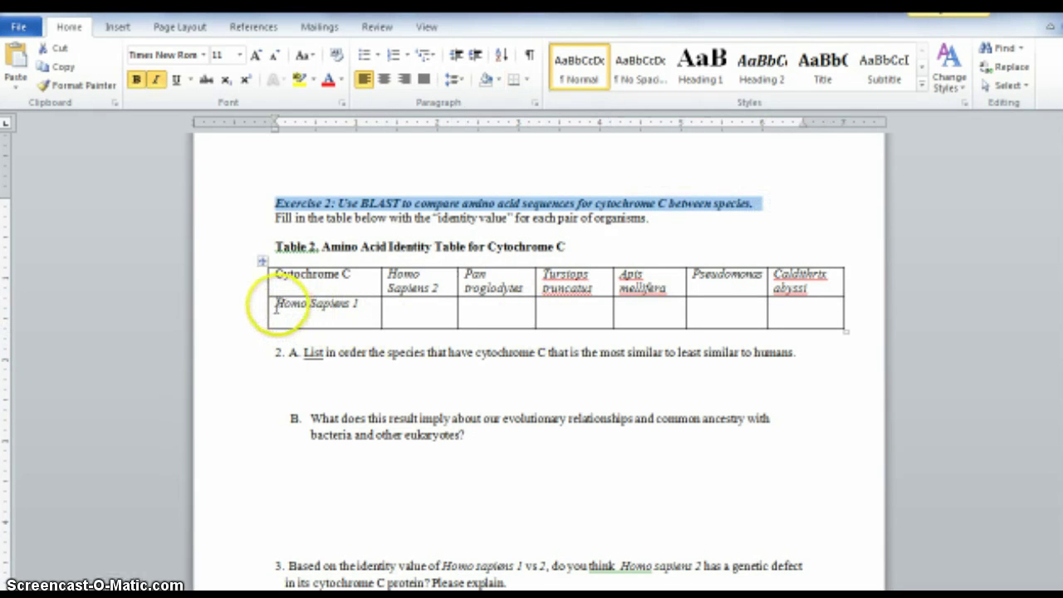
pyautogui.moveTo(275, 304); pyautogui.dragTo(359, 304)
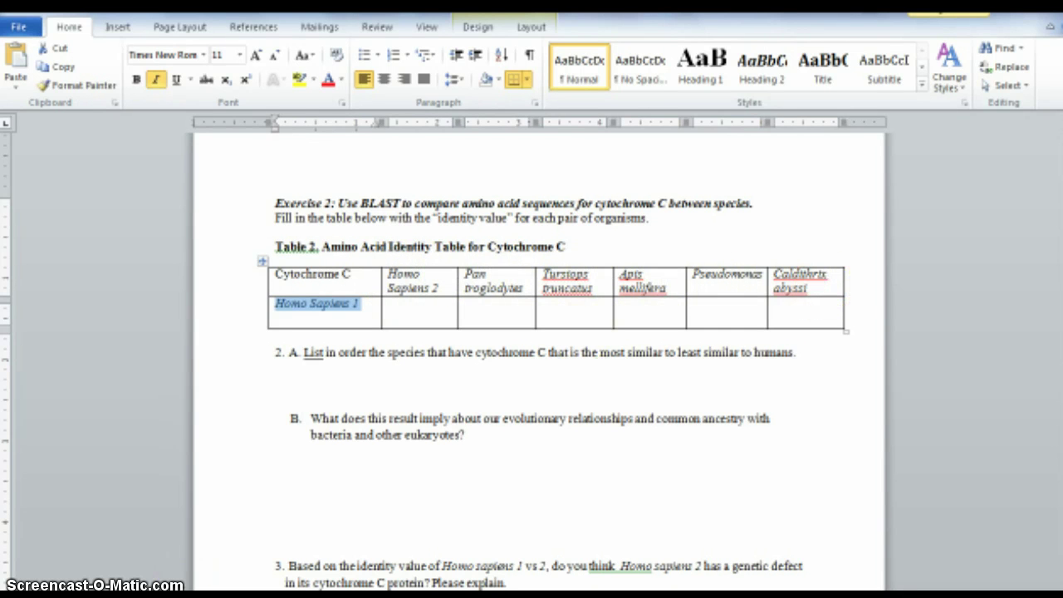
pyautogui.click(186, 581)
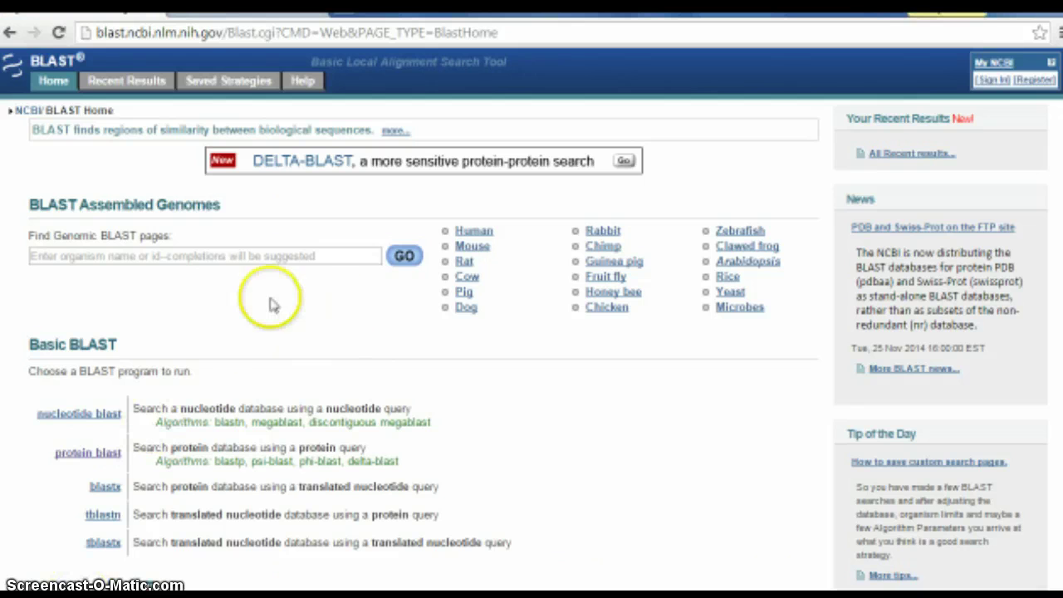
# Step: Start a protein BLAST with 'Align two or more sequences' enabled, ready for the subject sequence
pyautogui.click(111, 454)
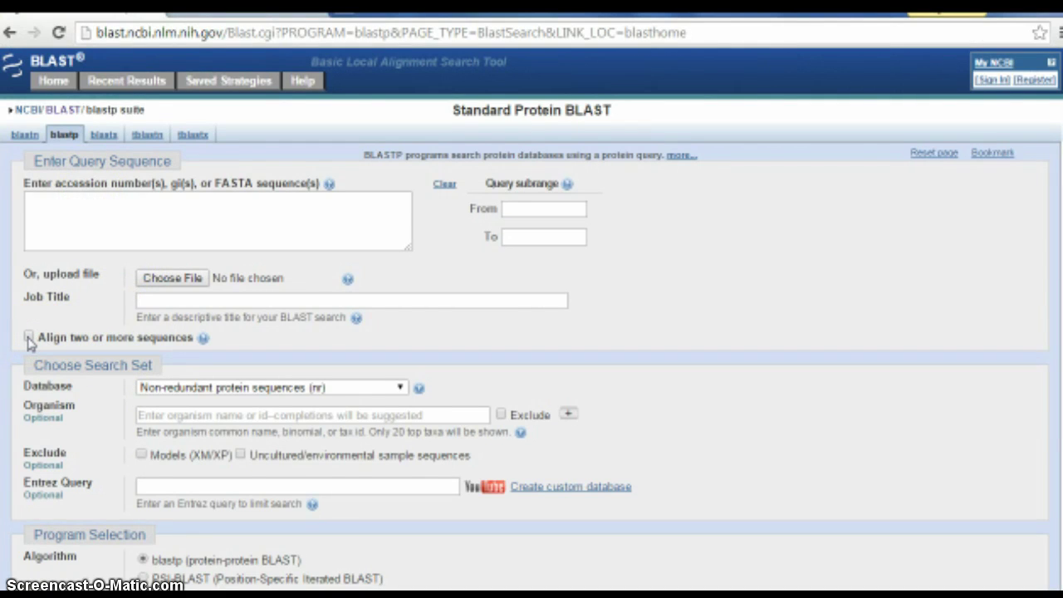
pyautogui.click(27, 338)
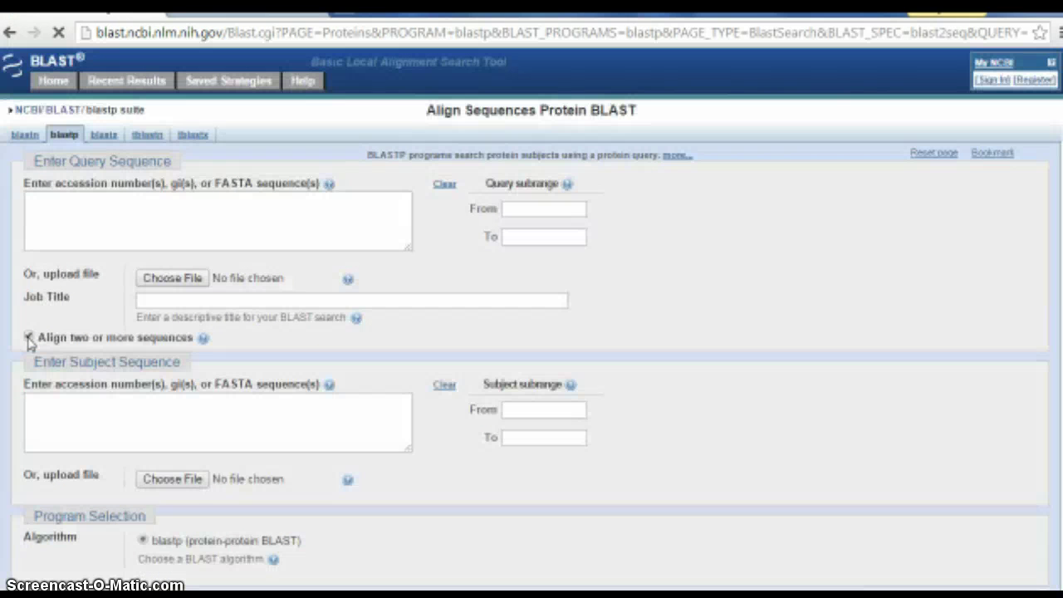
pyautogui.click(42, 413)
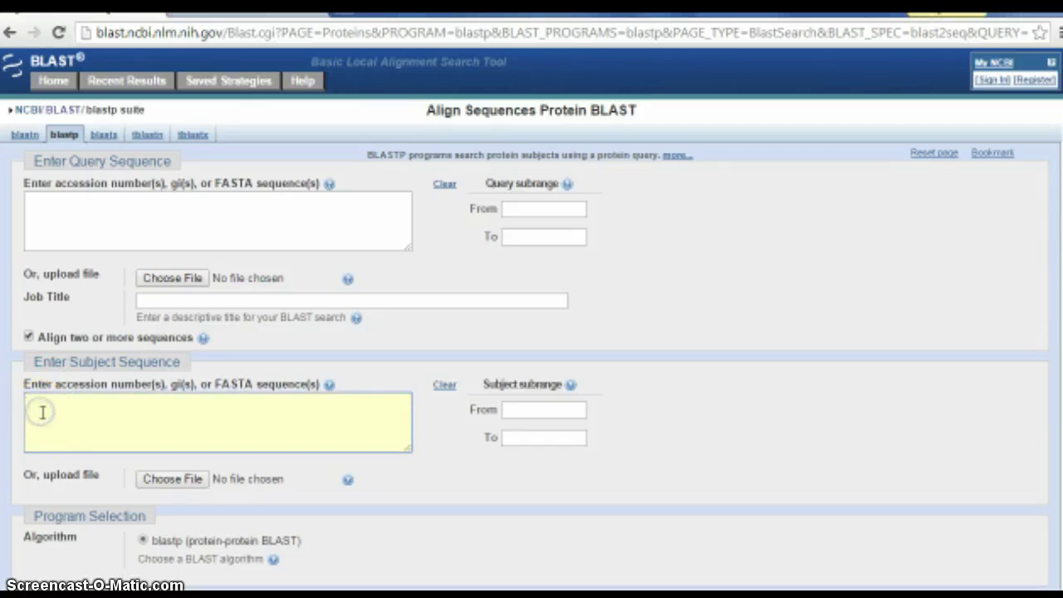
# Step: Copy the Homo_sapiens_1 FASTA entry from Word into the Subject sequence box
pyautogui.moveTo(231, 592)
pyautogui.click(191, 557)
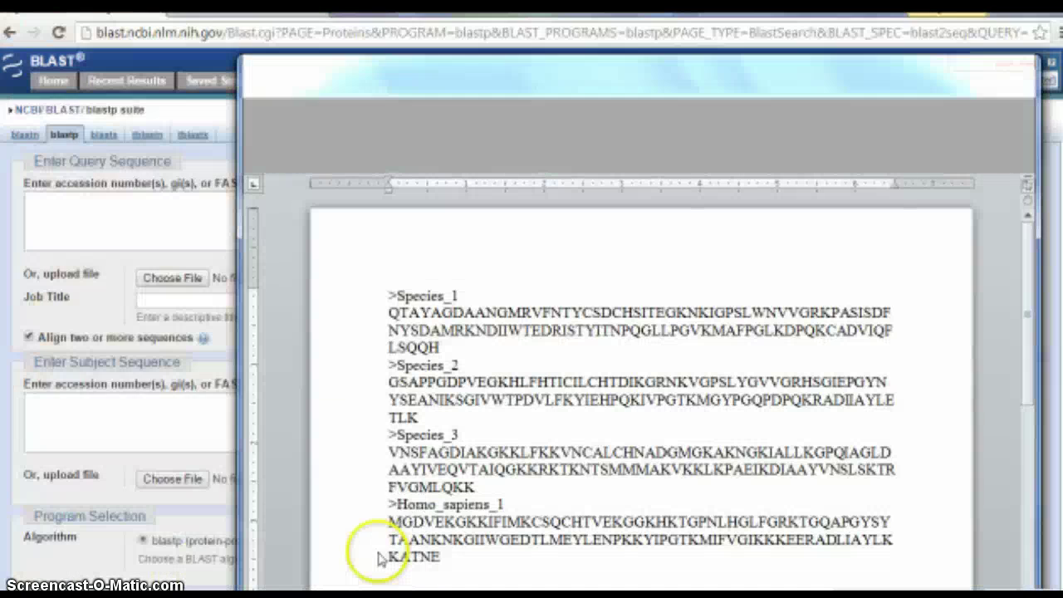
pyautogui.moveTo(291, 408); pyautogui.dragTo(356, 449)
pyautogui.hotkey('ctrl', 'c')
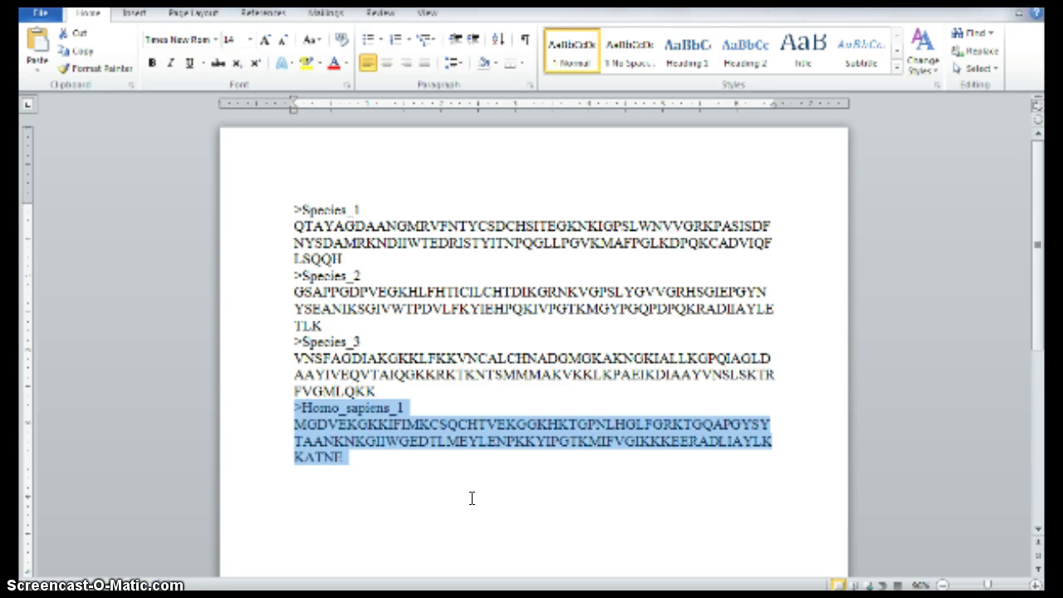
pyautogui.click(172, 376)
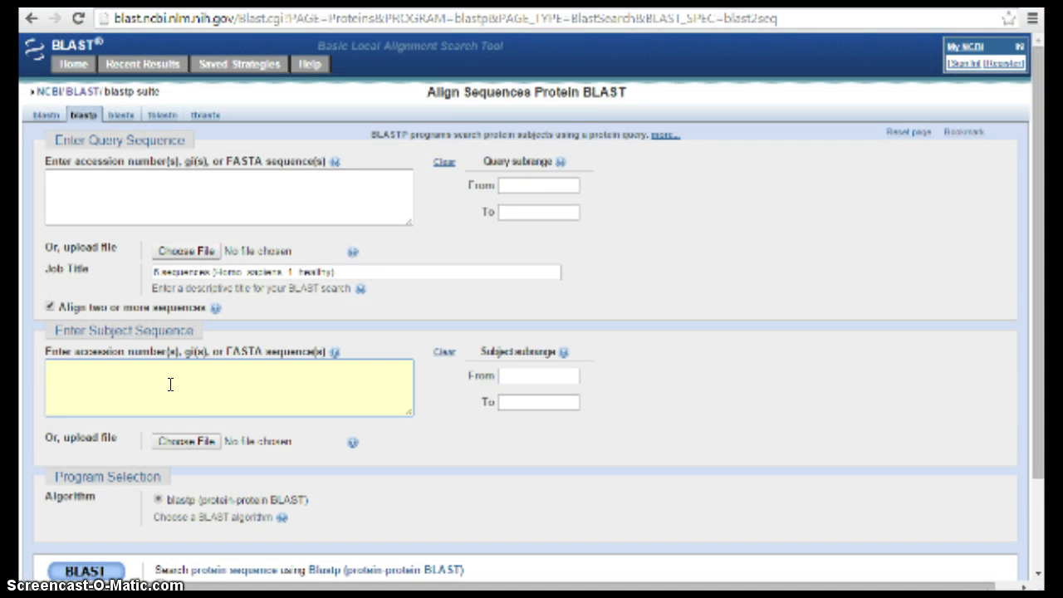
pyautogui.click(225, 387)
pyautogui.hotkey('ctrl', 'v')
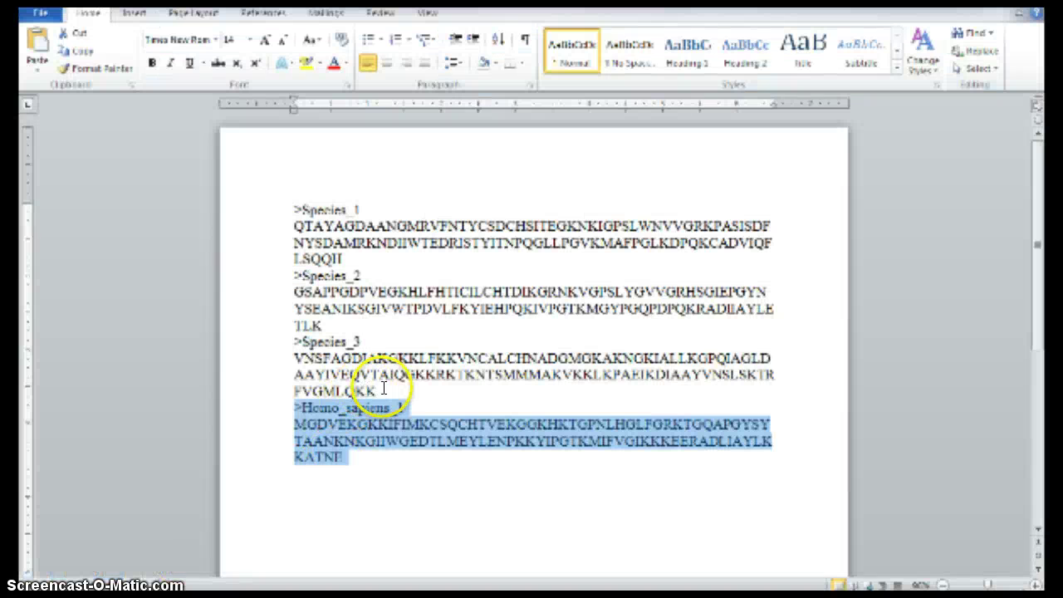
# Step: Copy the Species_1 to Species_3 entries from Word into the Query sequence box
pyautogui.click(379, 388)
pyautogui.moveTo(378, 387); pyautogui.dragTo(245, 205)
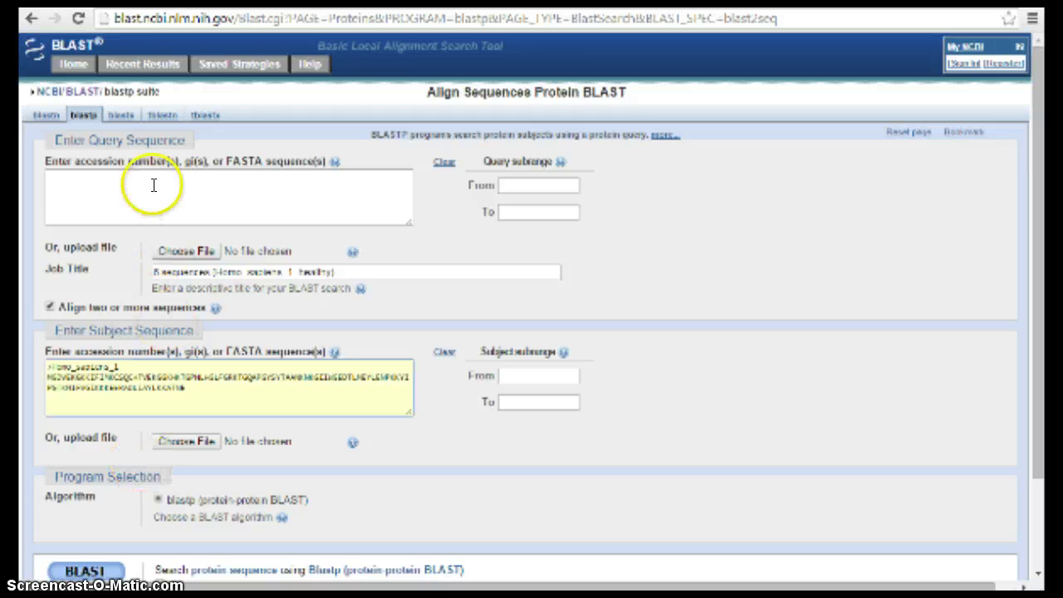
pyautogui.click(154, 185)
pyautogui.hotkey('ctrl', 'v')
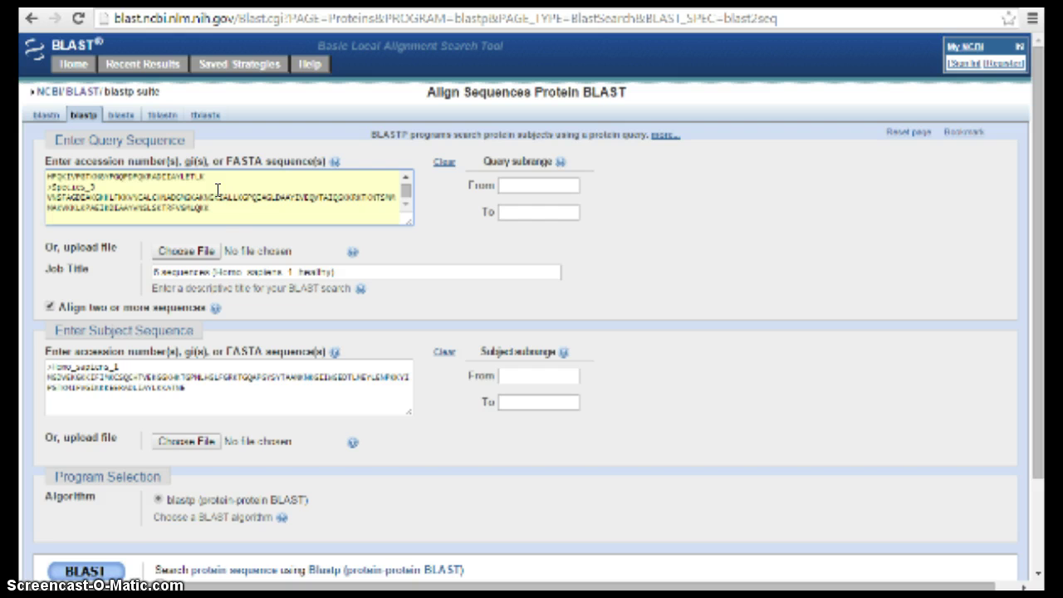
# Step: Run the BLAST alignment and keep Species_1 selected in the 'Results for' list
pyautogui.click(96, 573)
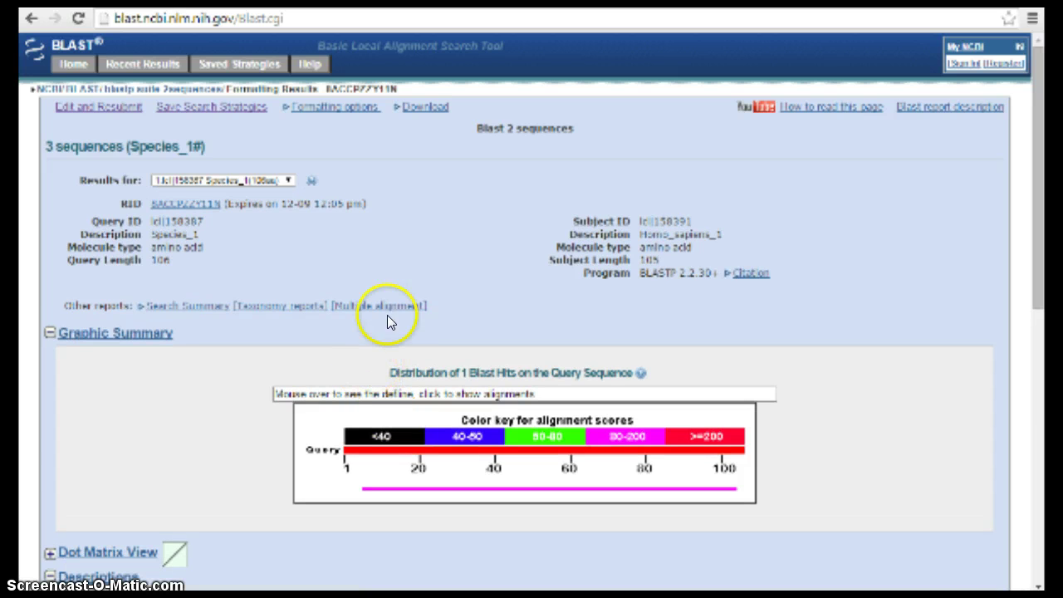
pyautogui.click(288, 181)
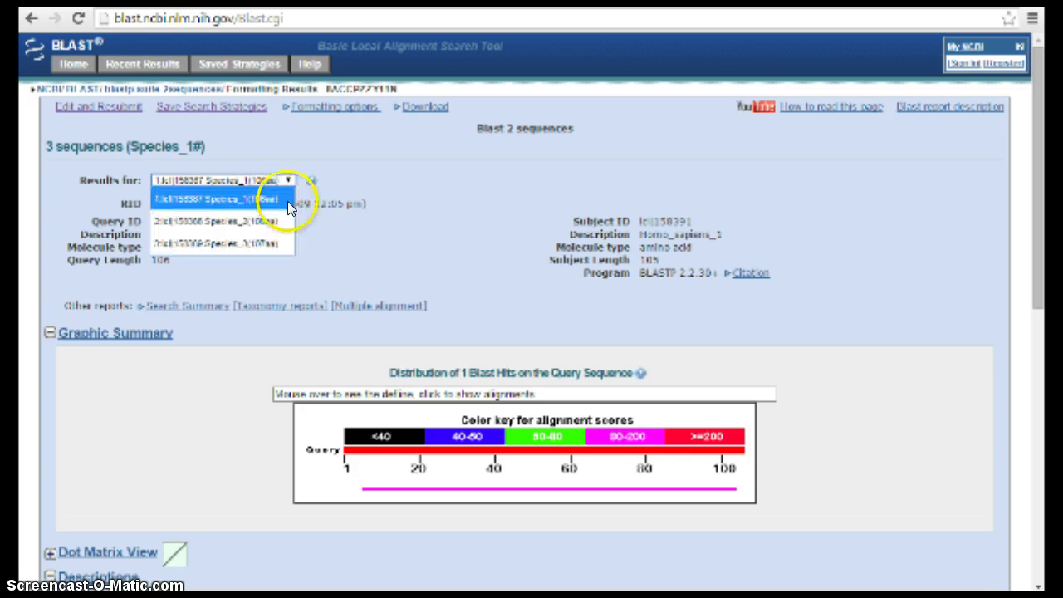
pyautogui.click(263, 194)
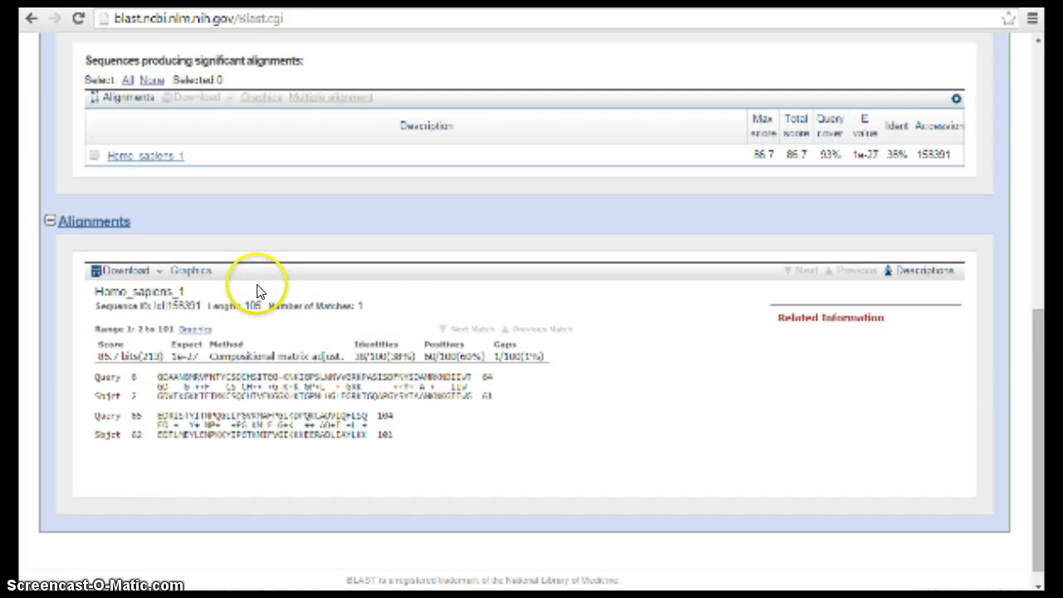
# Step: Highlight the Species_1 Identities value, 38/100 (38%), in the Alignments section
pyautogui.click(352, 341)
pyautogui.moveTo(352, 341); pyautogui.dragTo(382, 341)
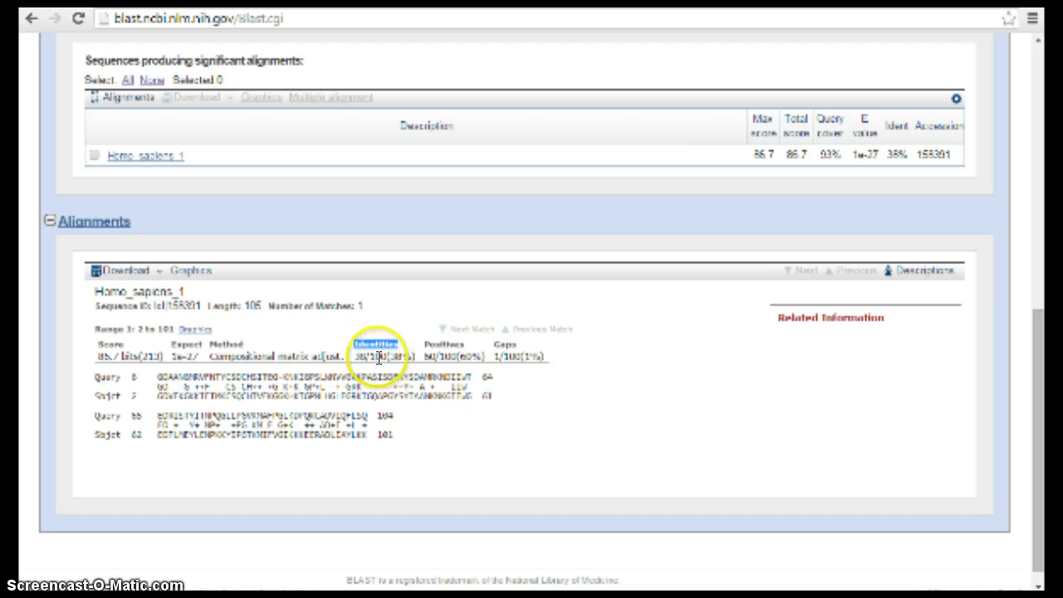
pyautogui.moveTo(369, 356); pyautogui.dragTo(387, 356)
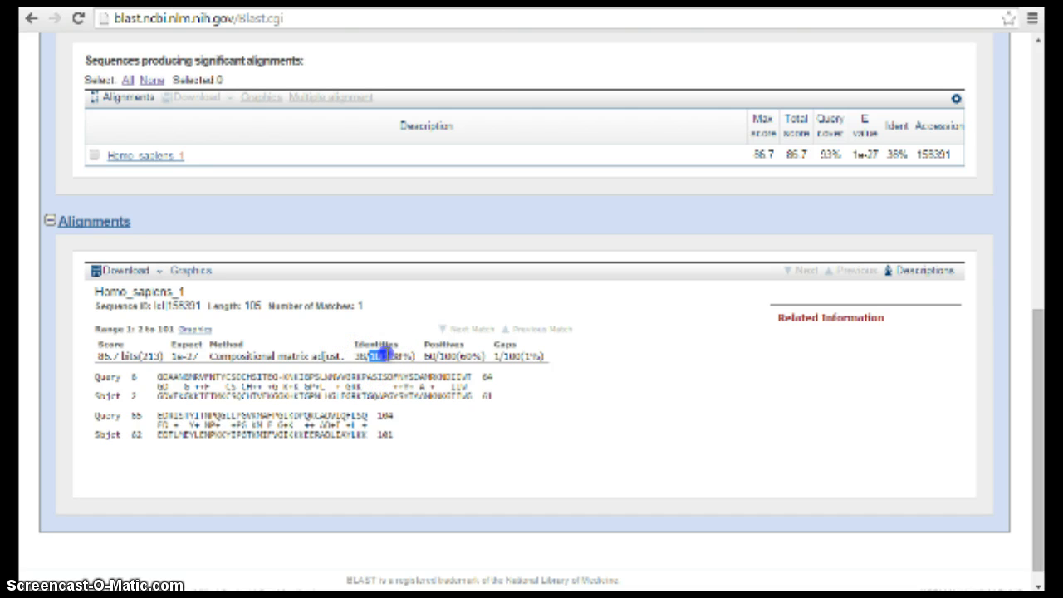
pyautogui.doubleClick(358, 356)
pyautogui.click(400, 356)
pyautogui.click(158, 376)
pyautogui.moveTo(170, 376); pyautogui.dragTo(468, 376)
pyautogui.click(155, 396)
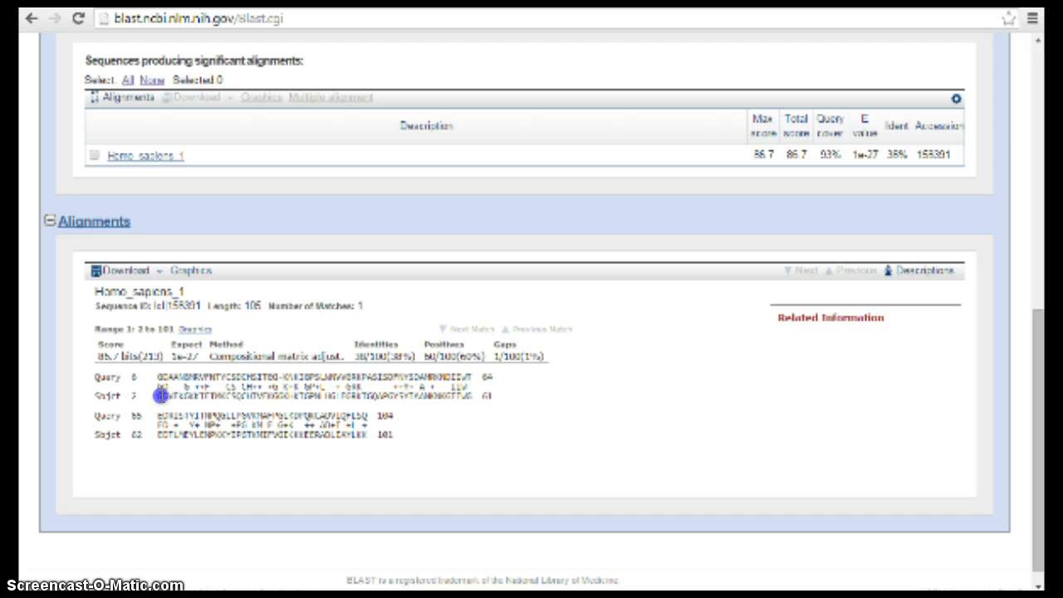
pyautogui.moveTo(163, 396); pyautogui.dragTo(462, 397)
pyautogui.moveTo(156, 376); pyautogui.dragTo(471, 383)
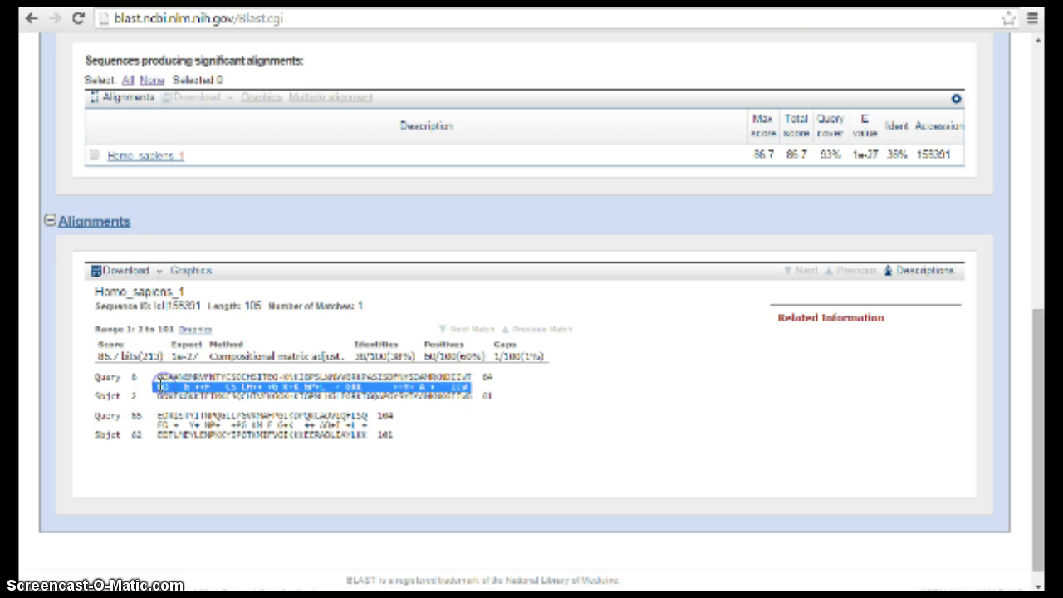
pyautogui.click(160, 384)
pyautogui.click(160, 383)
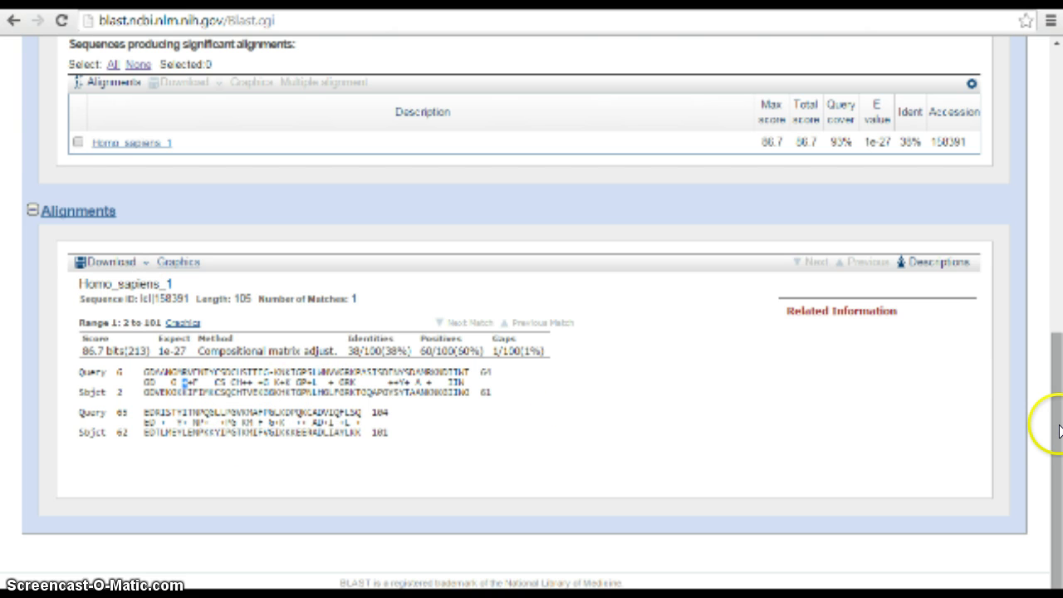
# Step: Switch results to Species_2, then Species_3, and scroll to its 17/43 (40%) identities alignment
pyautogui.moveTo(1058, 431); pyautogui.dragTo(260, 113)
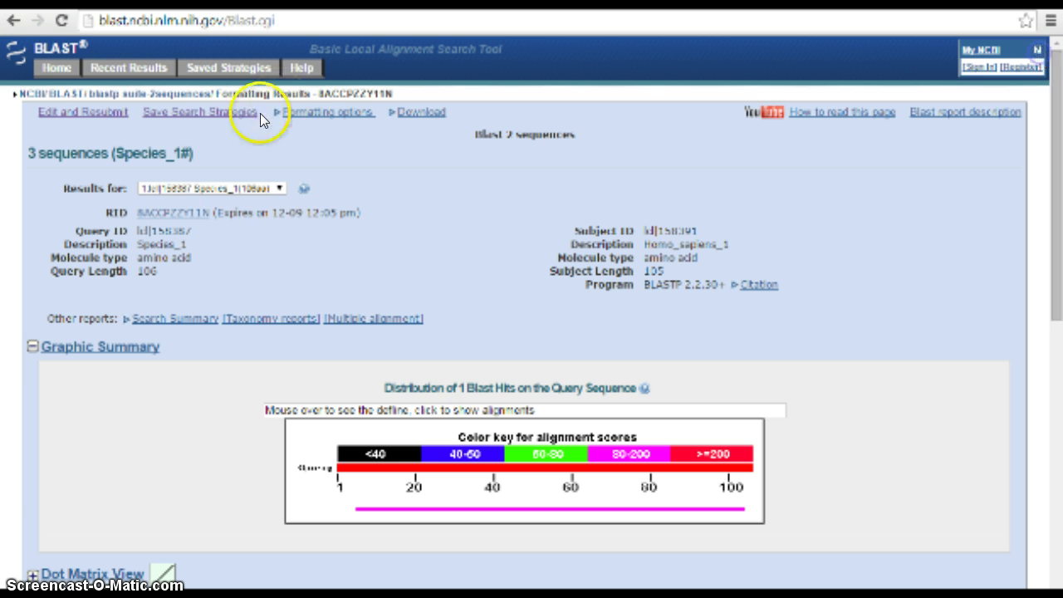
pyautogui.click(279, 187)
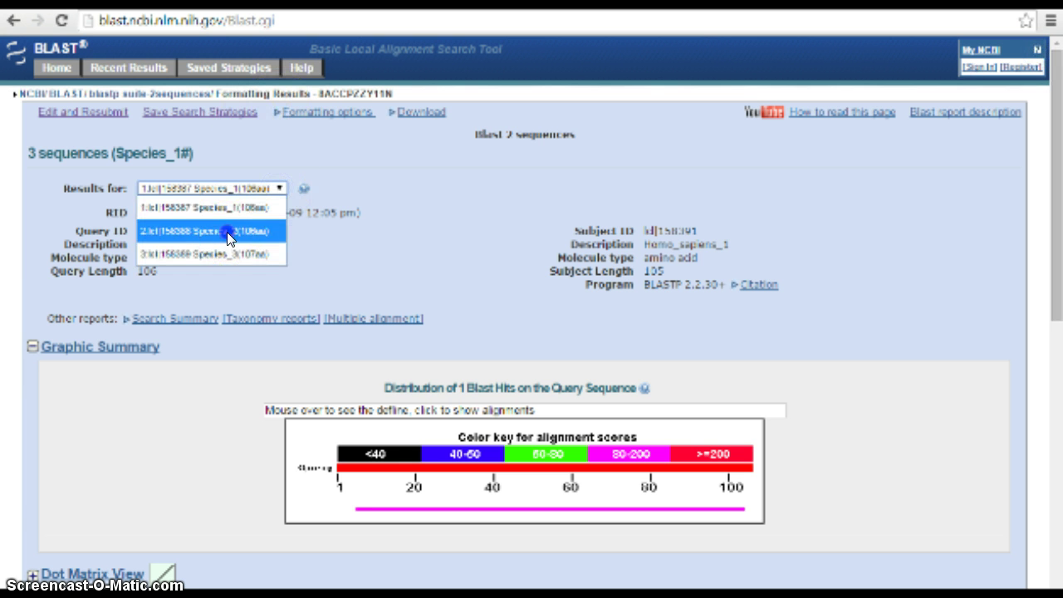
pyautogui.click(230, 239)
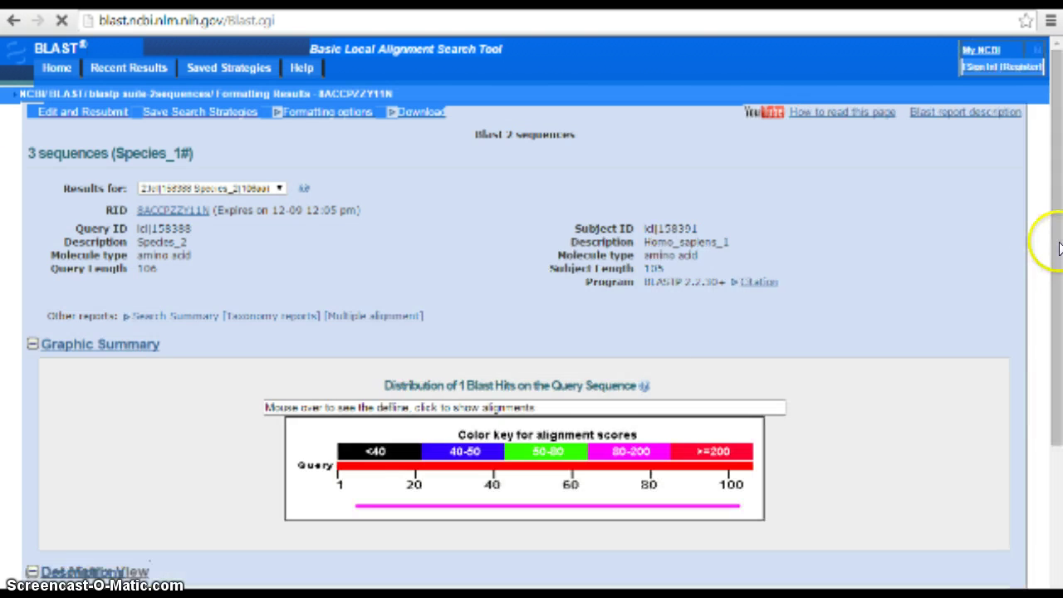
pyautogui.moveTo(1055, 230); pyautogui.dragTo(1059, 571)
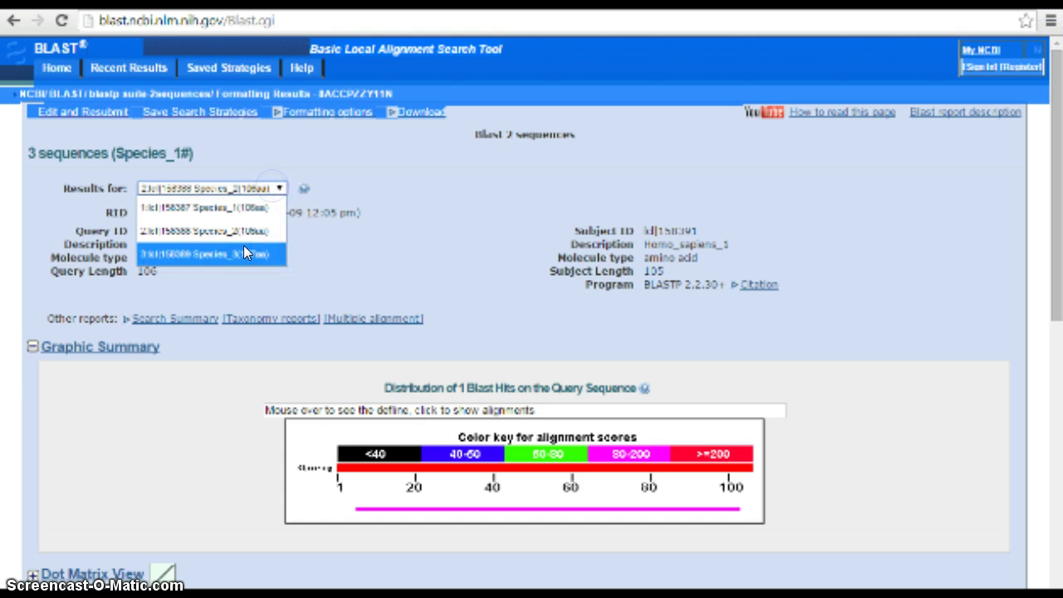
pyautogui.click(239, 249)
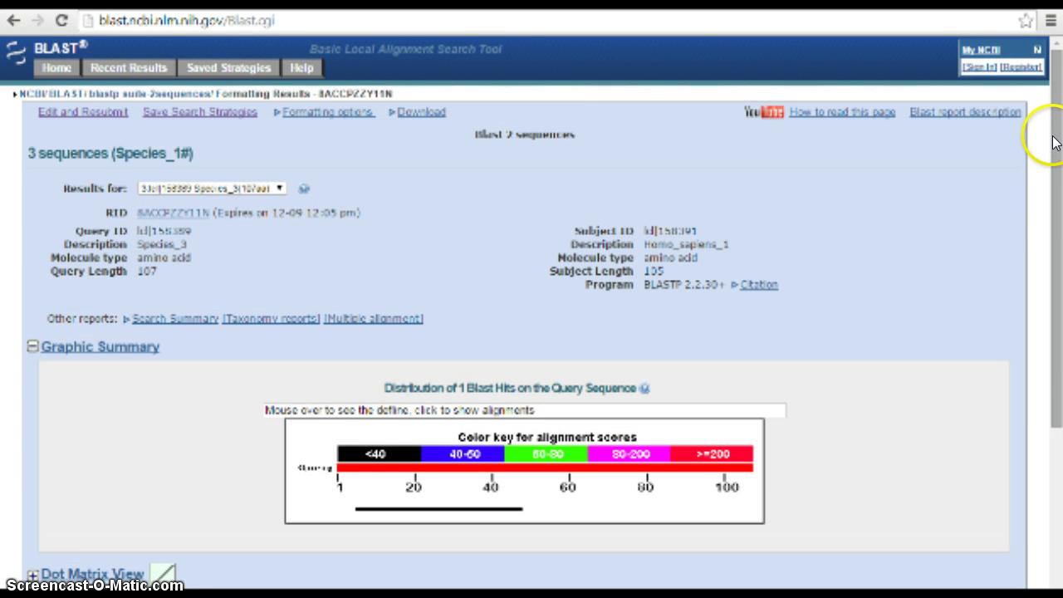
pyautogui.moveTo(1058, 103); pyautogui.dragTo(1055, 377)
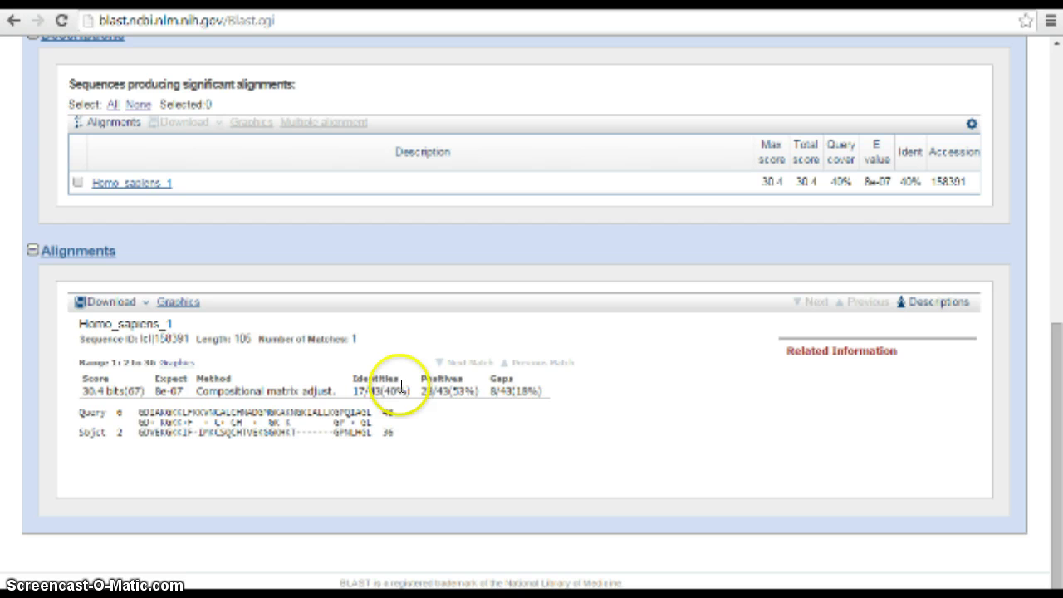
pyautogui.moveTo(280, 597)
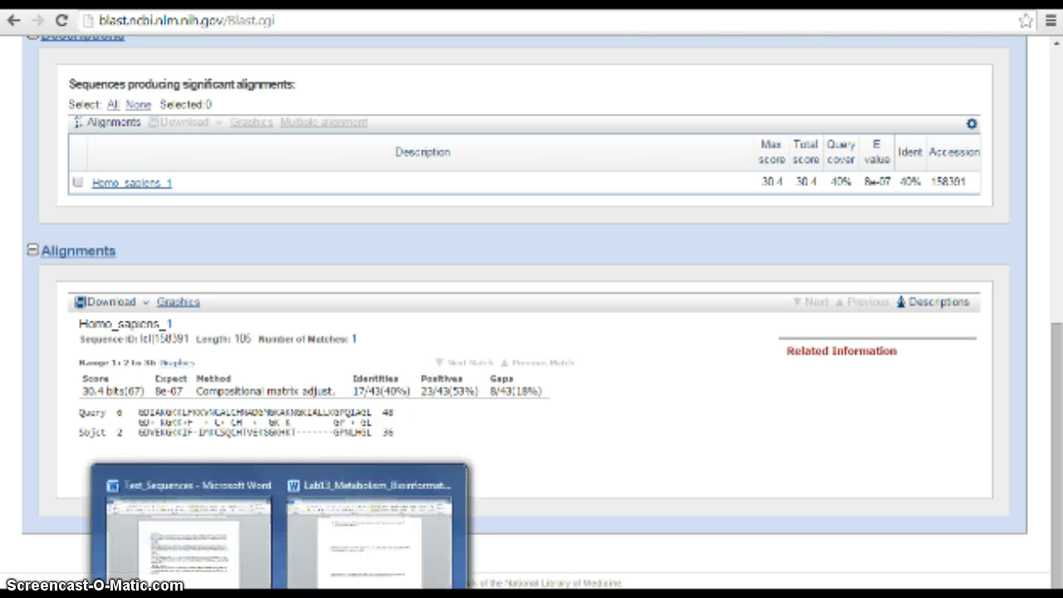
pyautogui.click(357, 561)
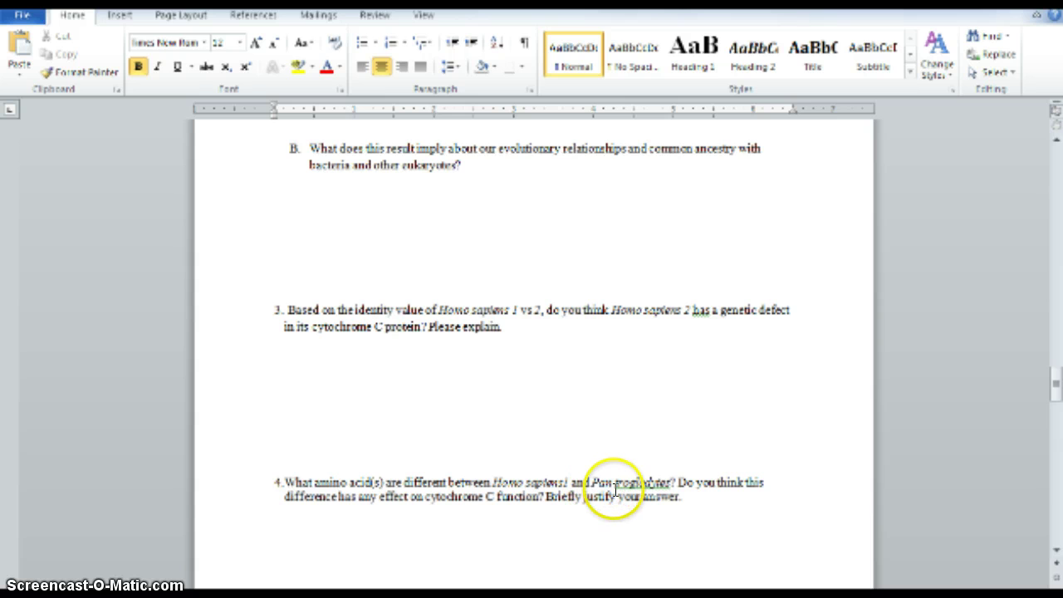
pyautogui.moveTo(280, 594)
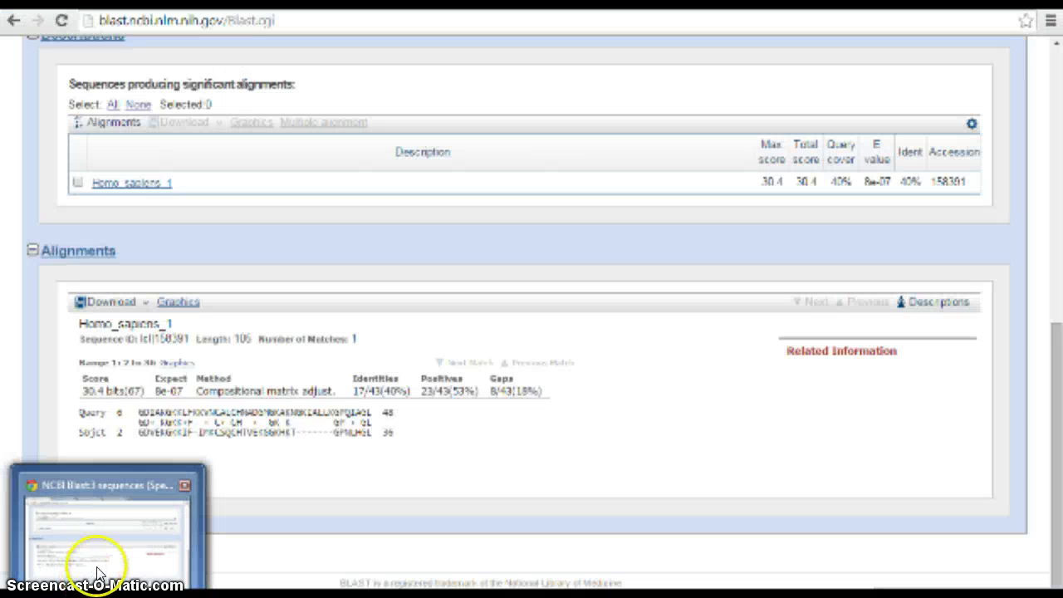
pyautogui.click(83, 565)
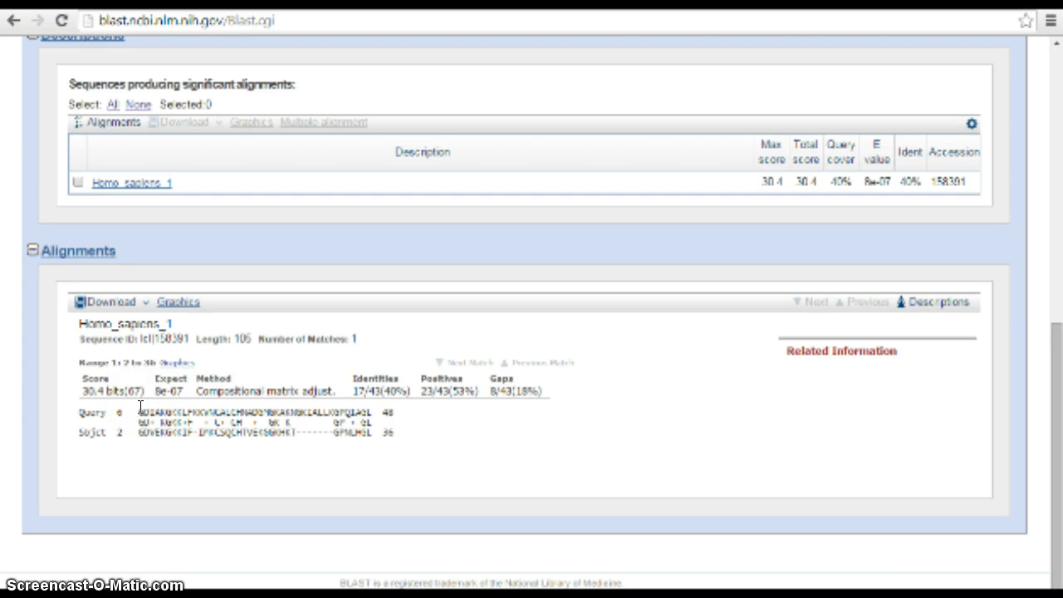
pyautogui.moveTo(135, 407); pyautogui.dragTo(368, 410)
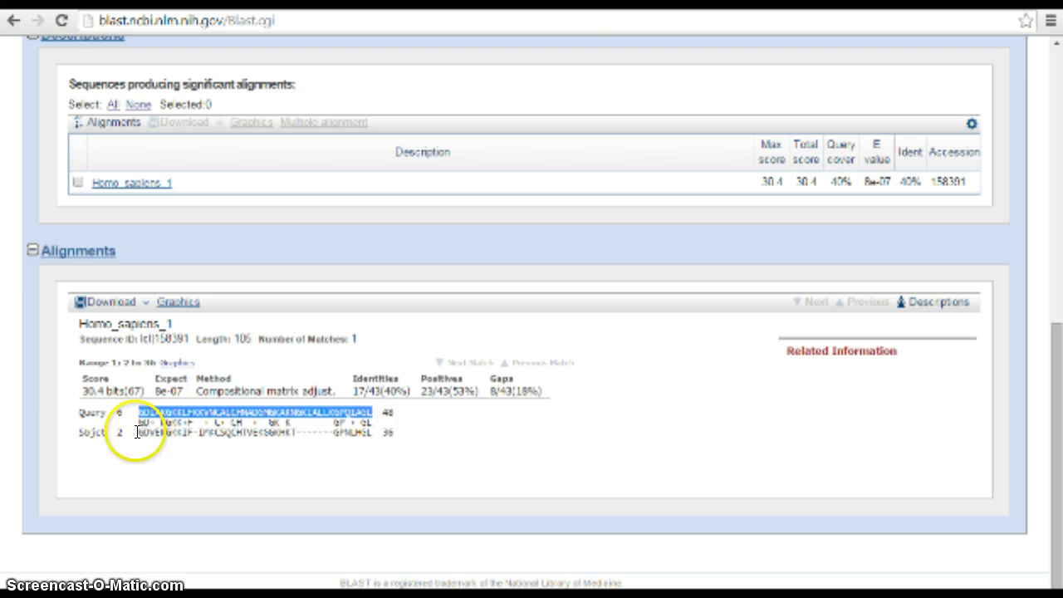
pyautogui.moveTo(138, 433); pyautogui.dragTo(365, 431)
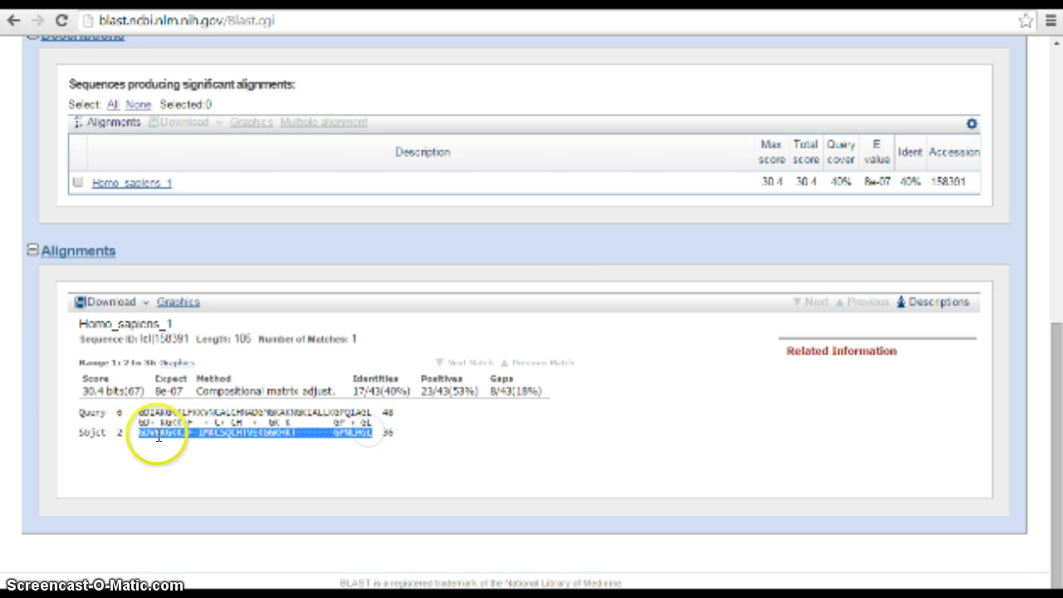